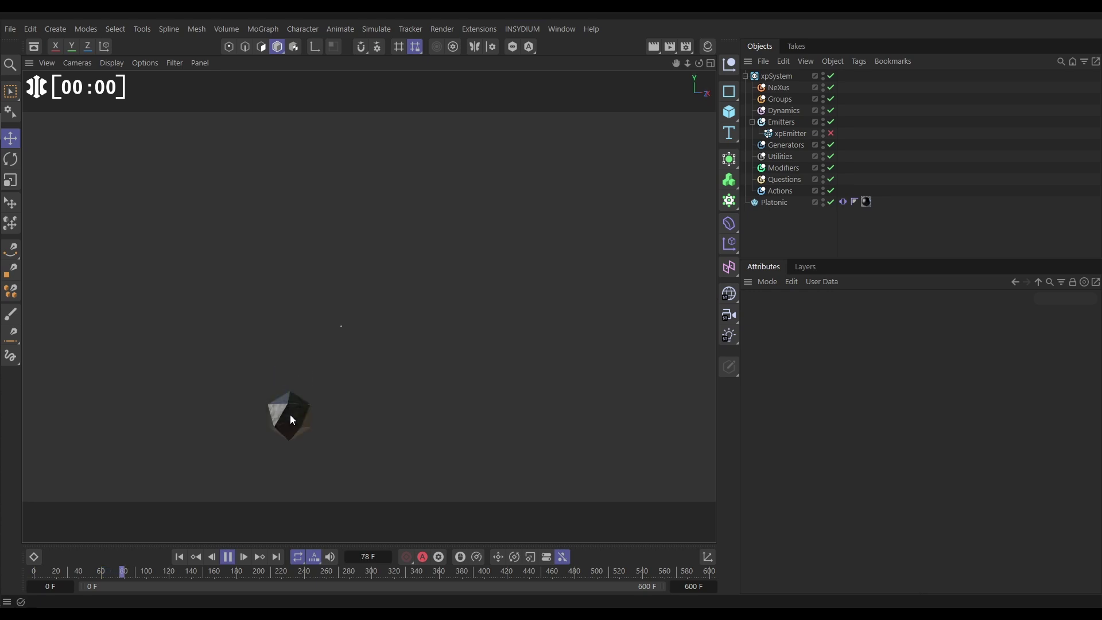
- Inspect the Platonic's vibrate animation settings, then clear the selection
left_click(774, 202)
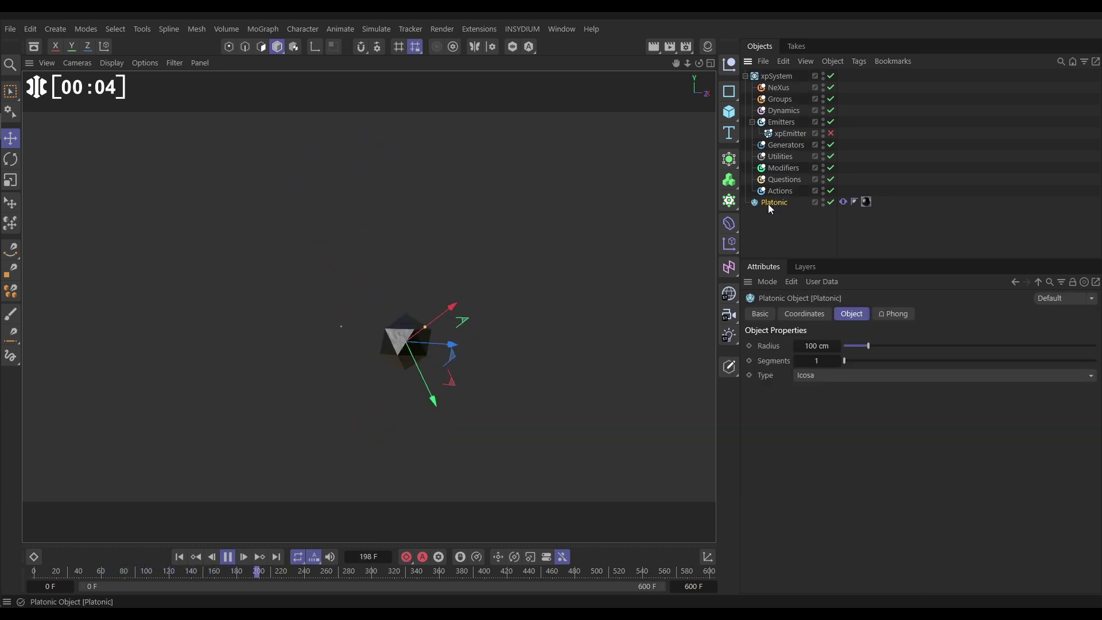
left_click(844, 202)
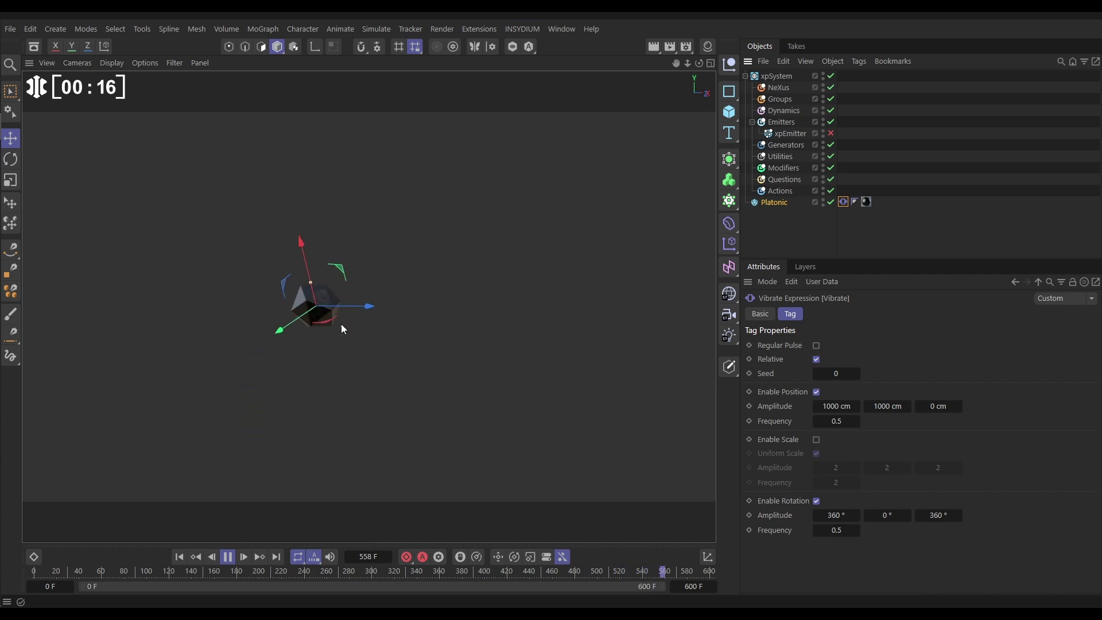
left_click(786, 233)
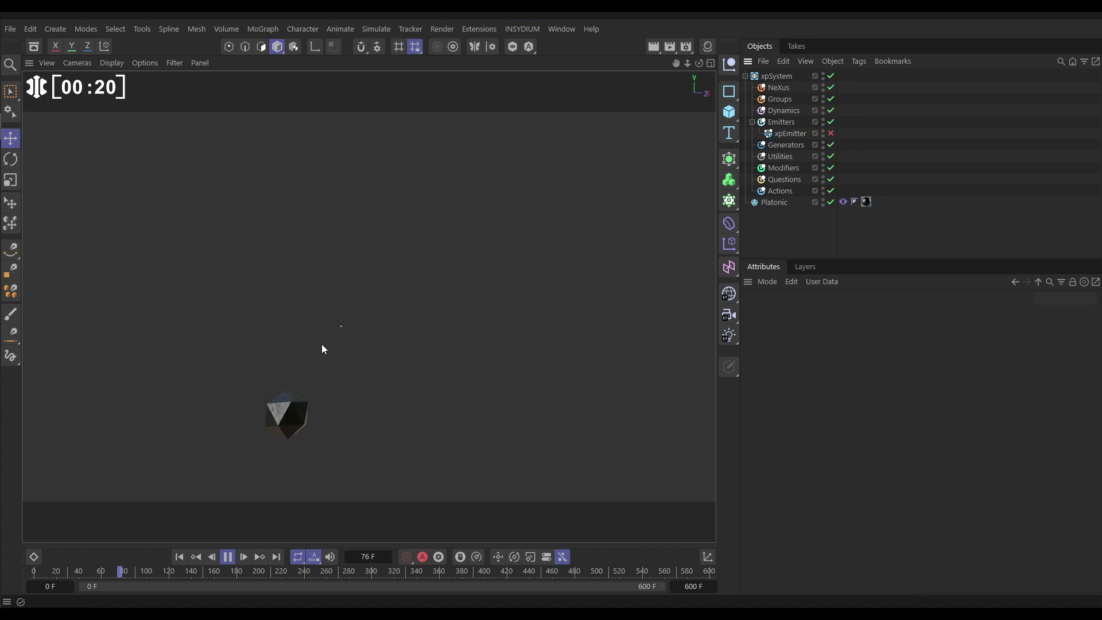
- Select the xpEmitter, show its Emission settings, and restart playback from frame 0
left_click(790, 134)
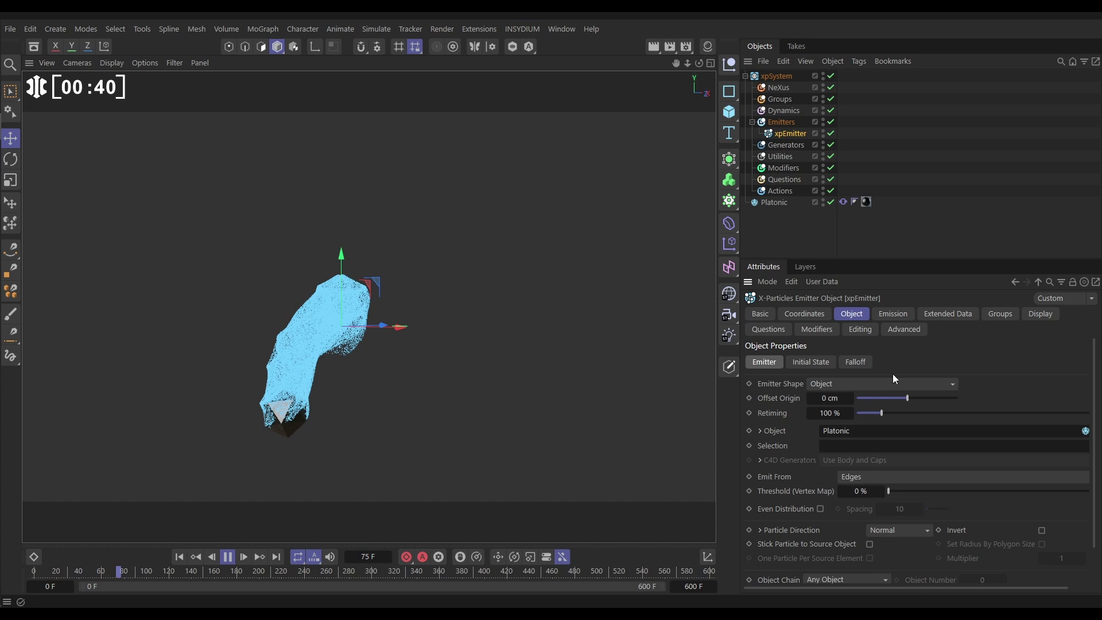
left_click(886, 313)
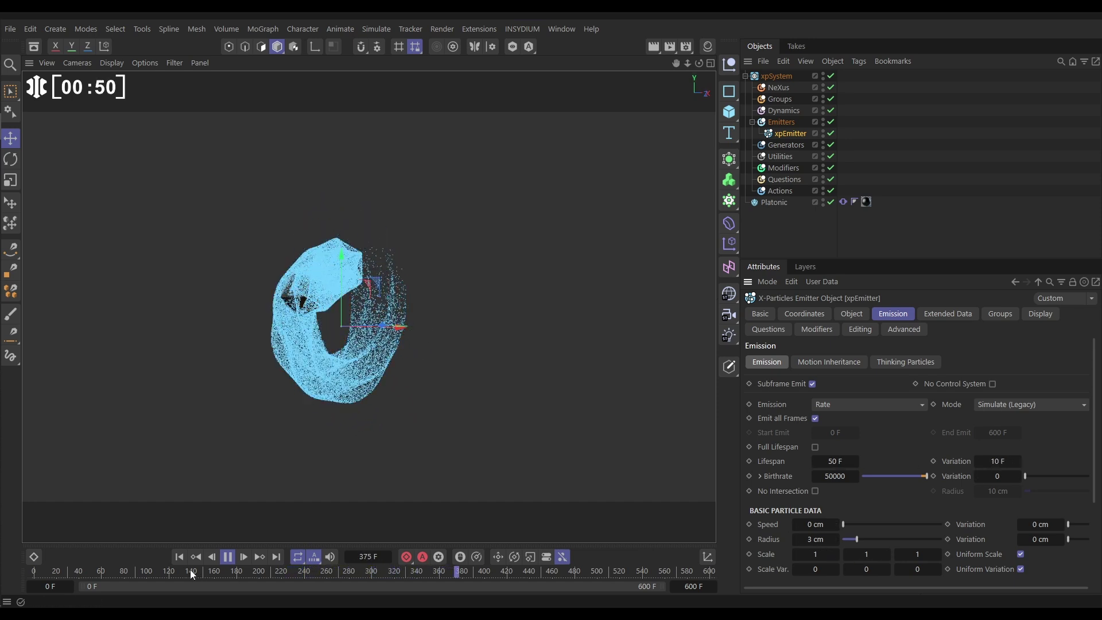
left_click(179, 556)
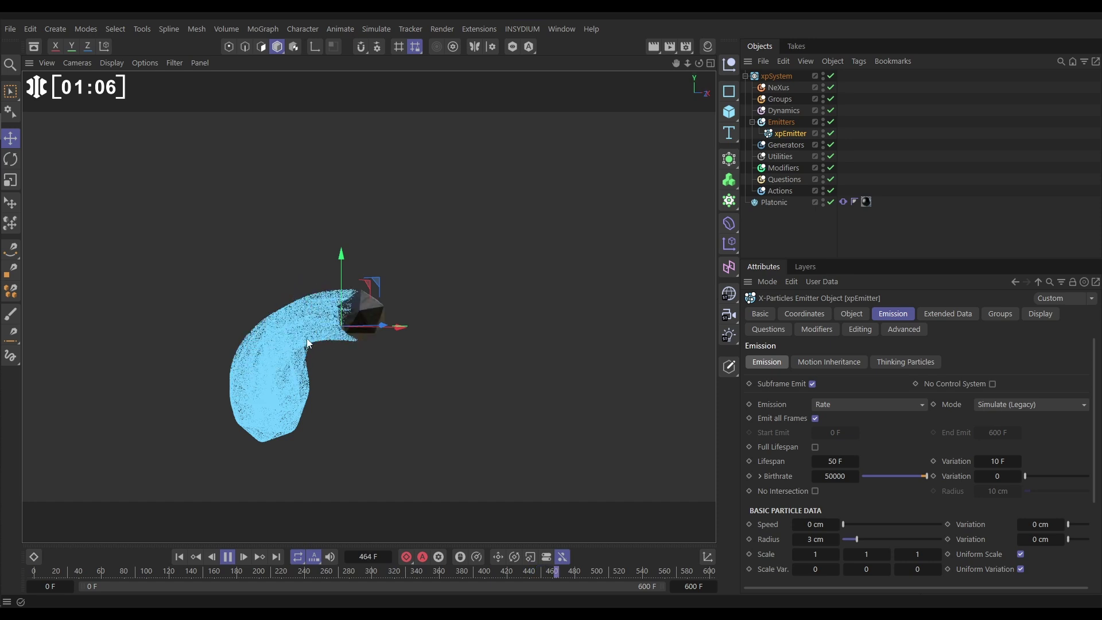
- Add an xpTurbulence modifier to the Modifiers folder from the Motion Modifiers list
left_click(783, 168)
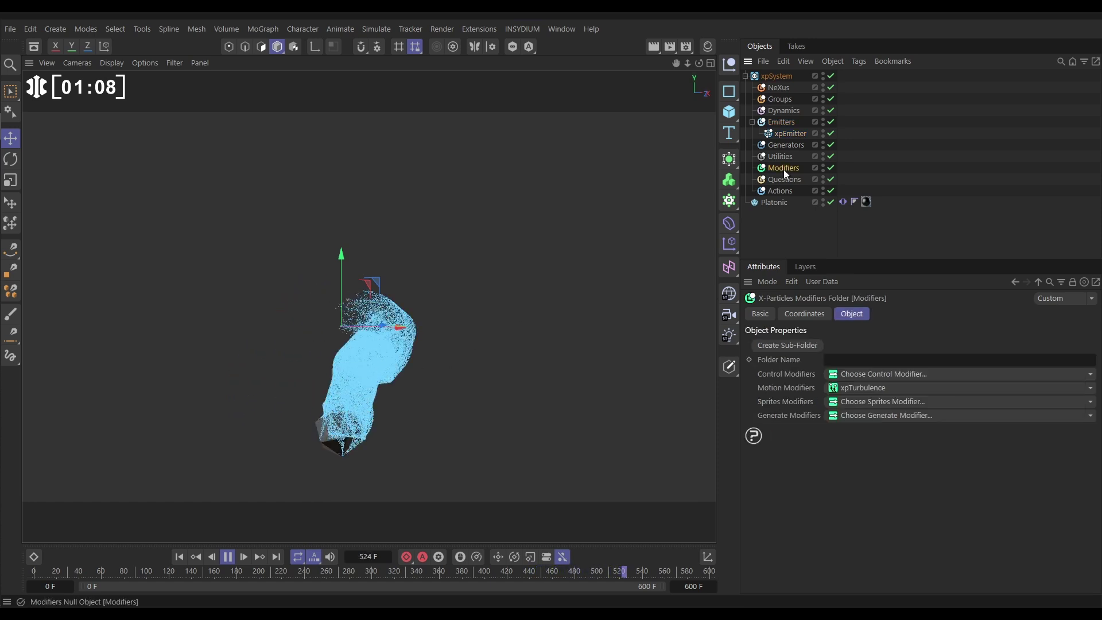
left_click(1091, 388)
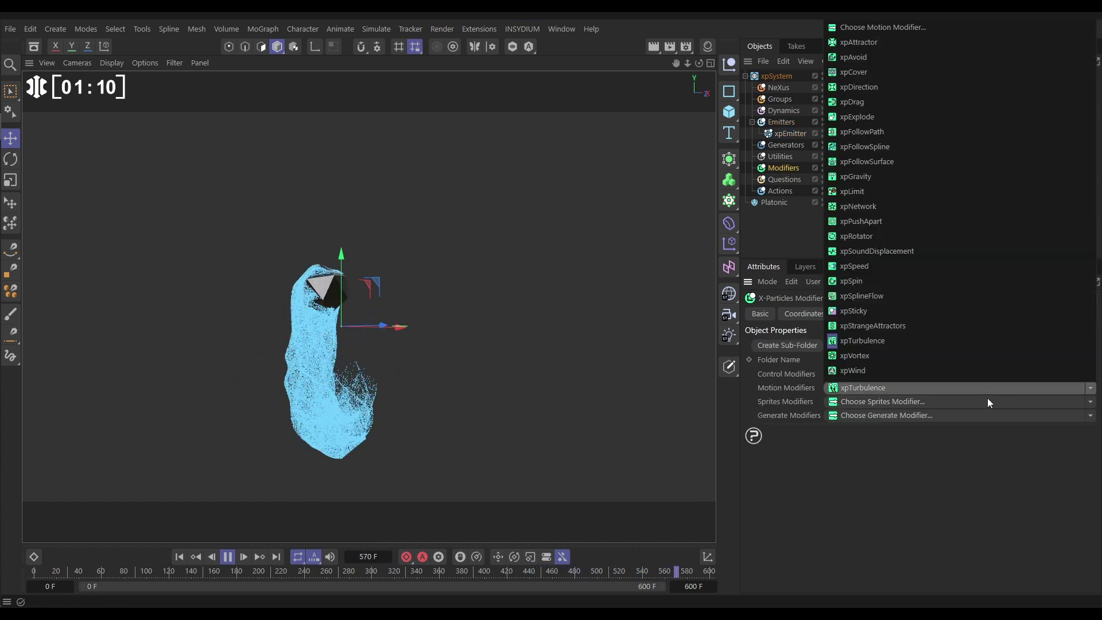
left_click(863, 341)
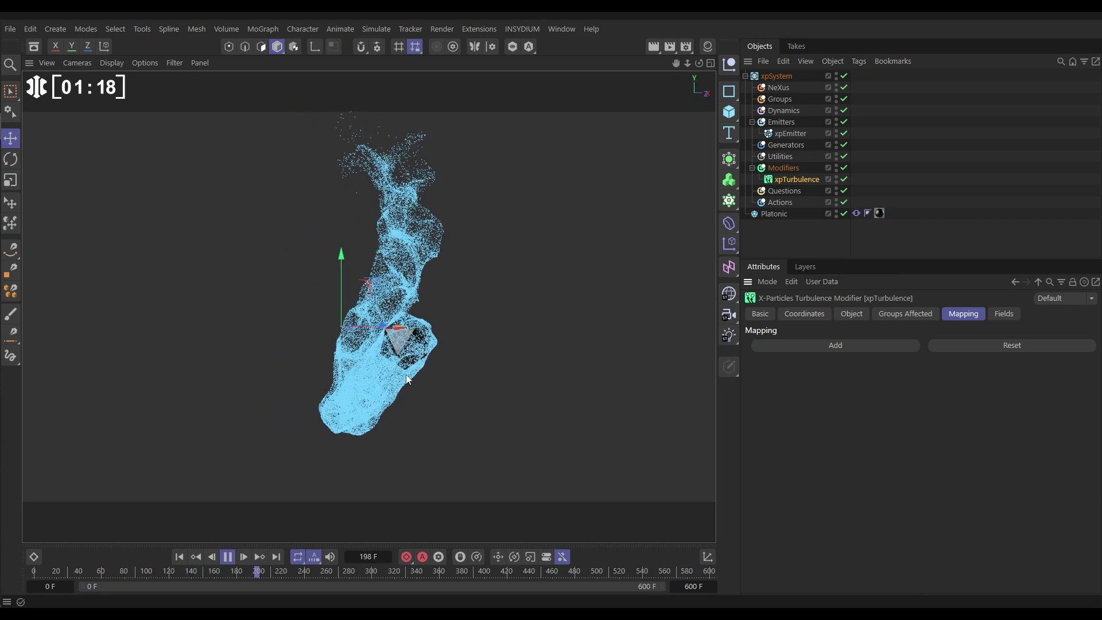
- Set the xpEmitter's Display Color Mode to Gradient (Parameter) driven by particle Age
left_click(799, 134)
left_click(1039, 314)
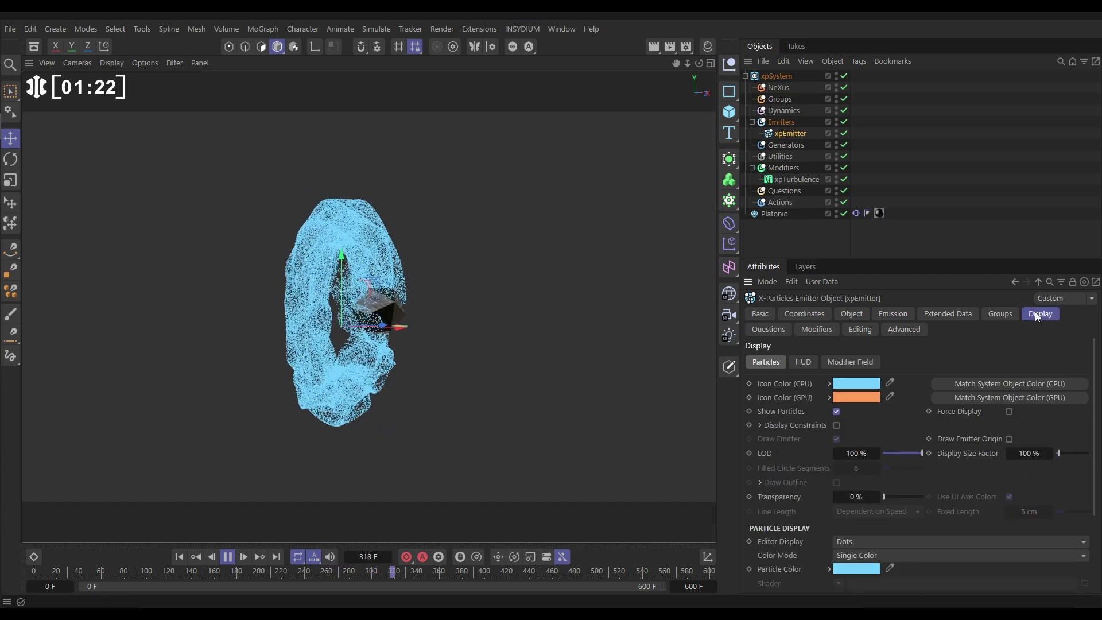
scroll(776, 482, "down", 3)
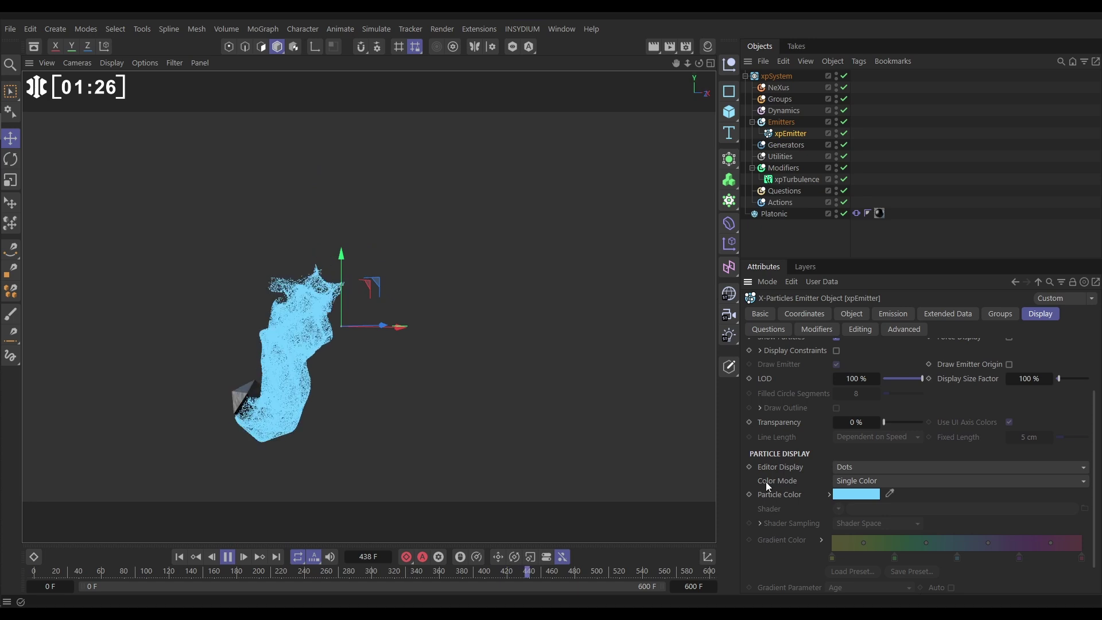
left_click(855, 481)
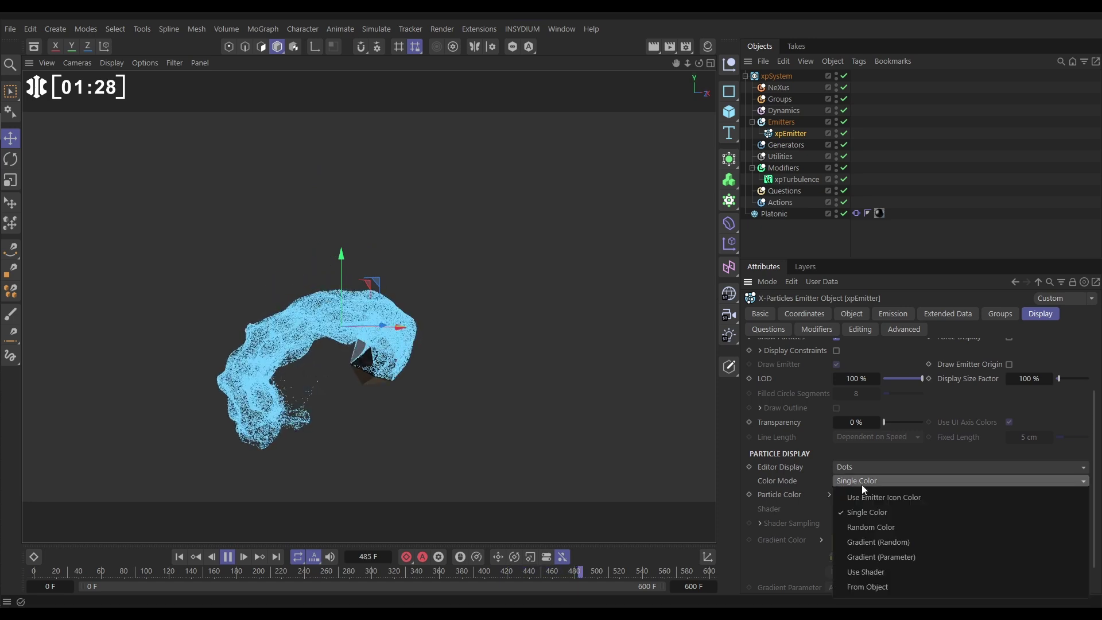
left_click(880, 557)
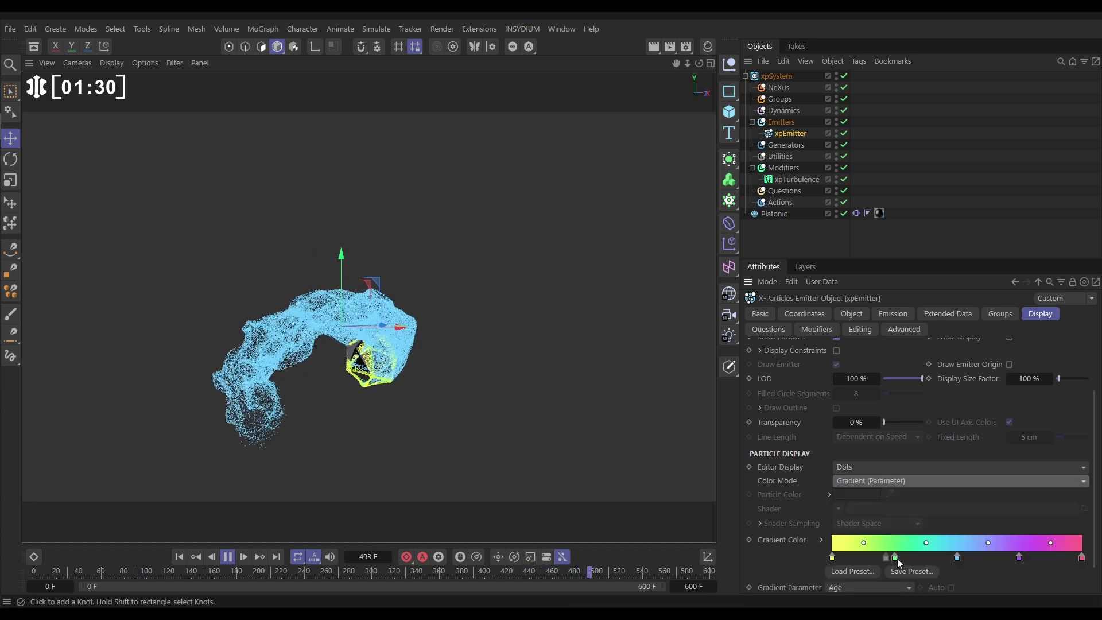
scroll(1099, 525, "down", 2)
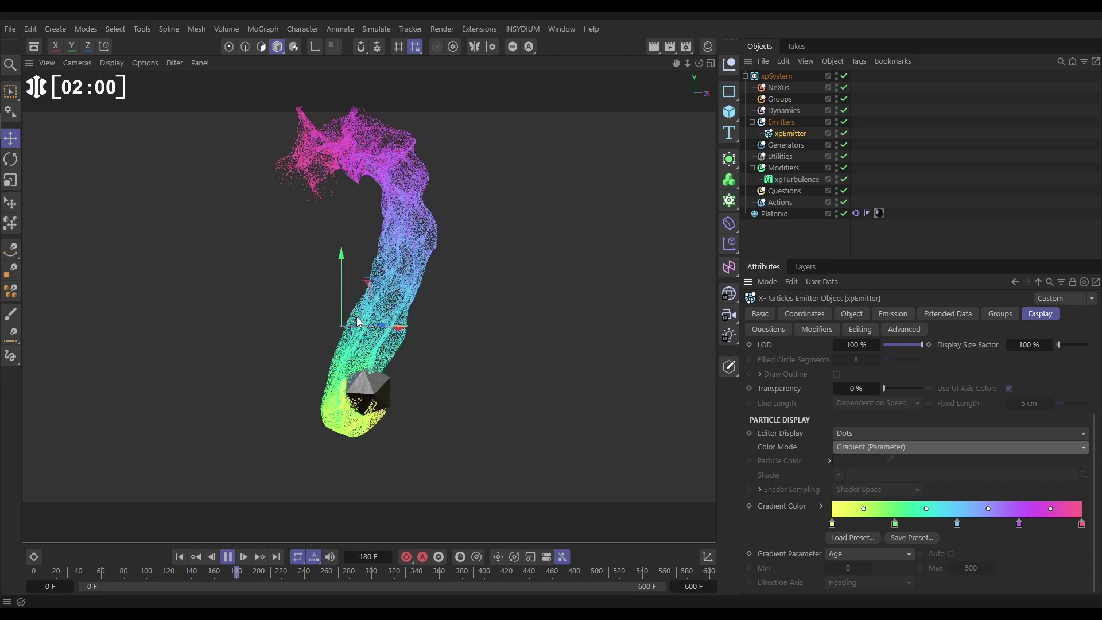
- Disable xpTurbulence and pause playback on the xpEmitter's Emission settings
left_click(801, 225)
left_click(844, 179)
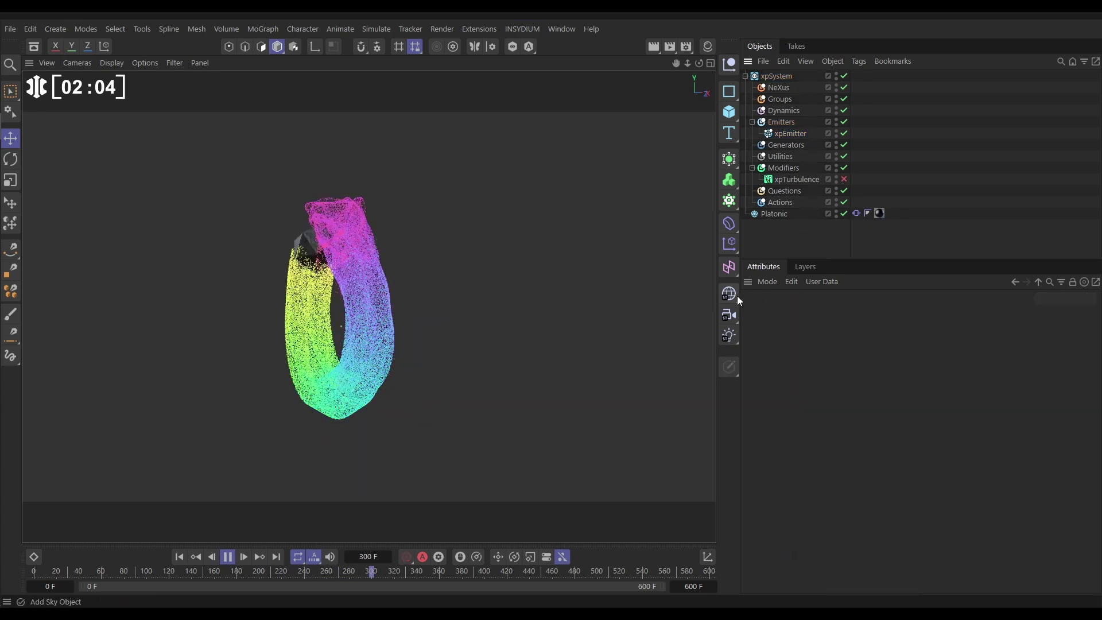
left_click(791, 133)
left_click(890, 314)
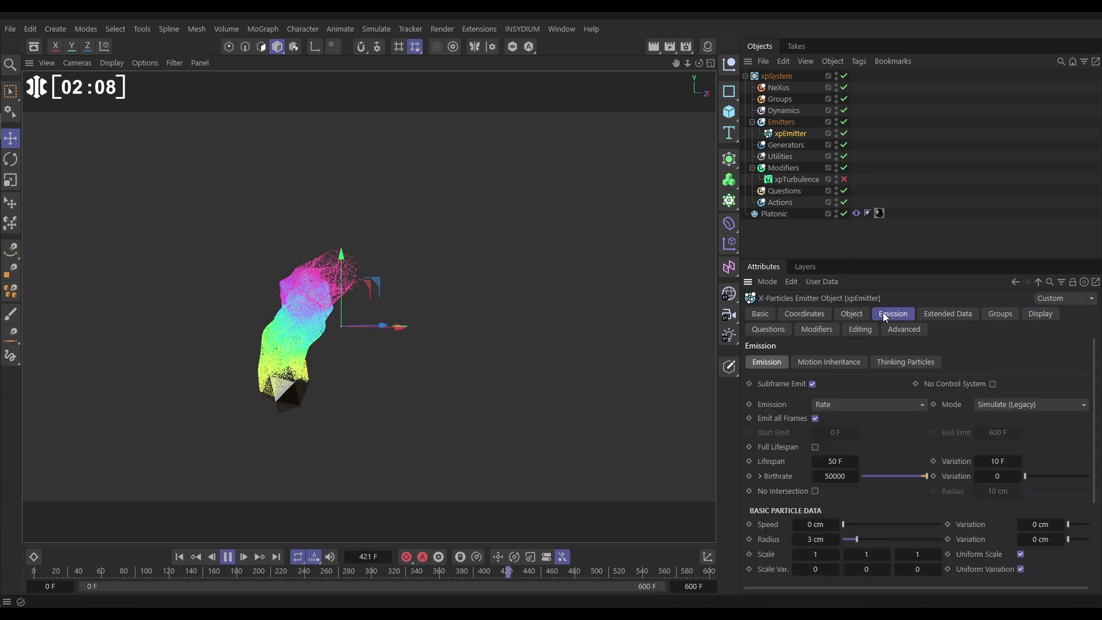
left_click(228, 557)
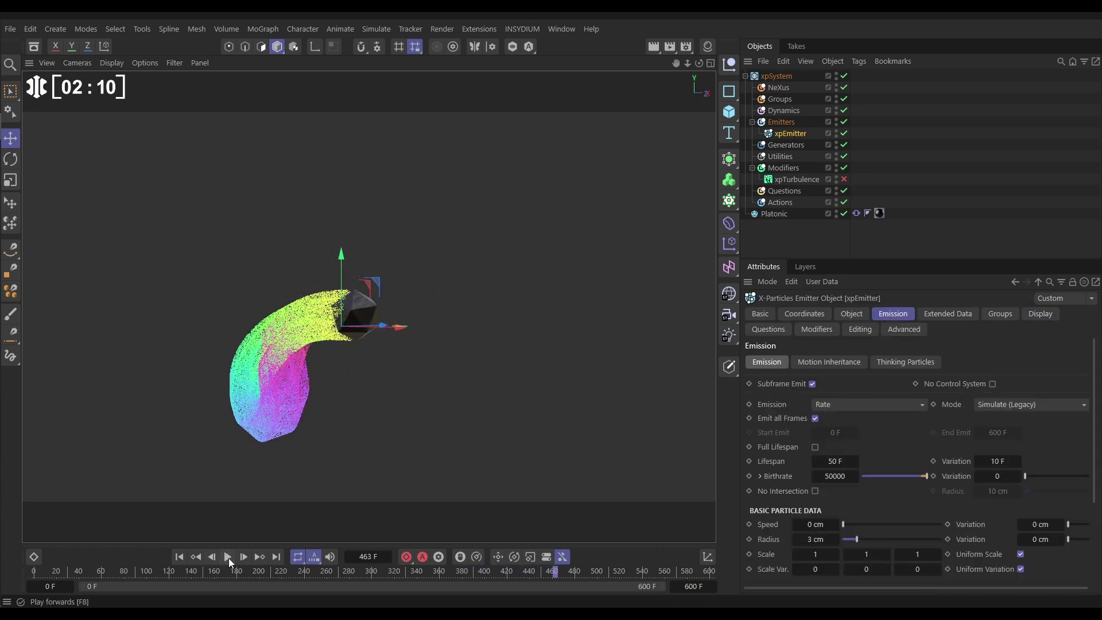
- Enable Motion Inheritance without Rotational Direction, then replay from frame 0
left_click(841, 365)
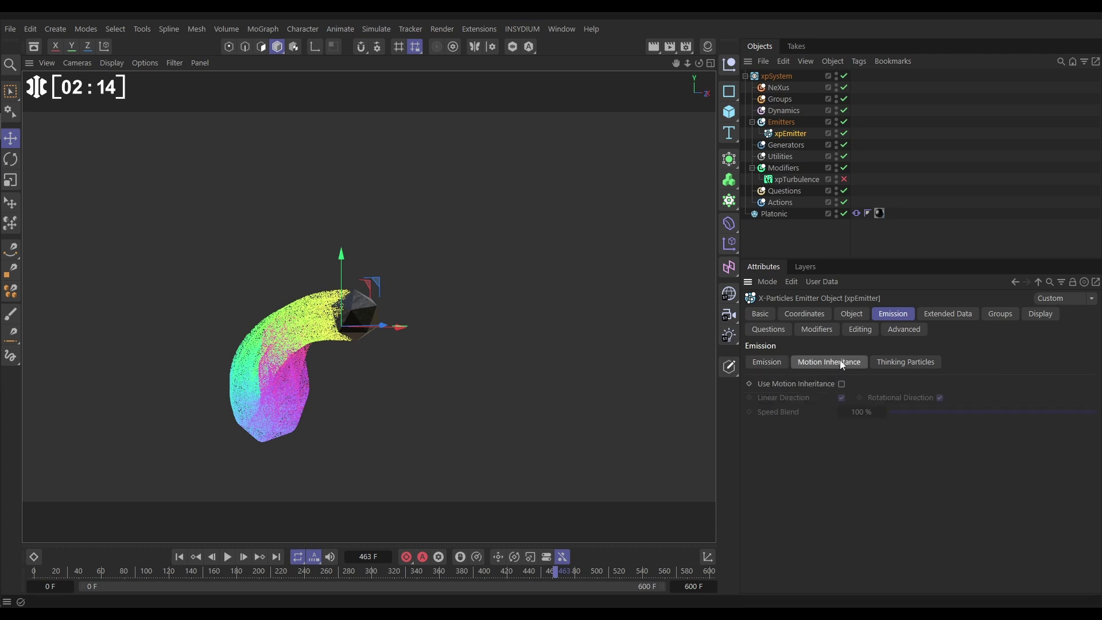
left_click(841, 383)
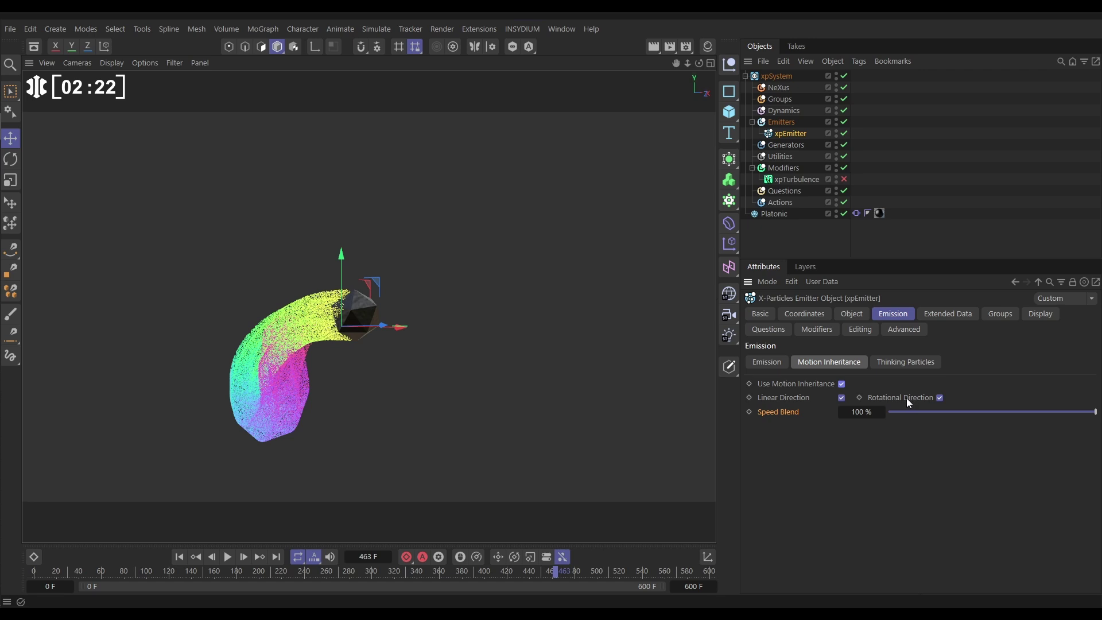
left_click(939, 397)
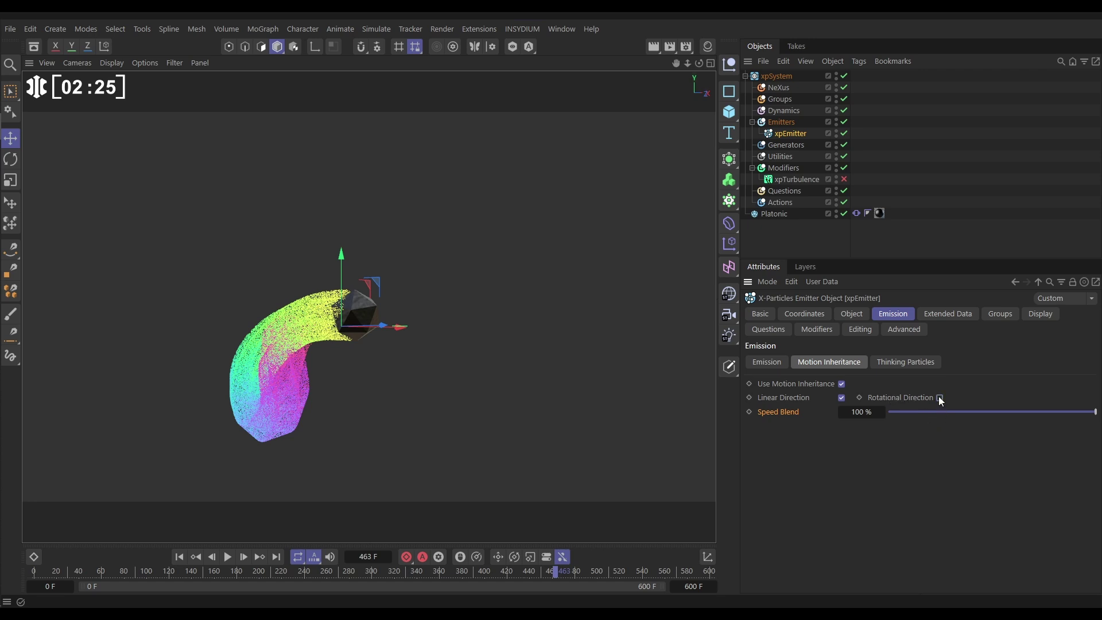
left_click(178, 556)
left_click(227, 556)
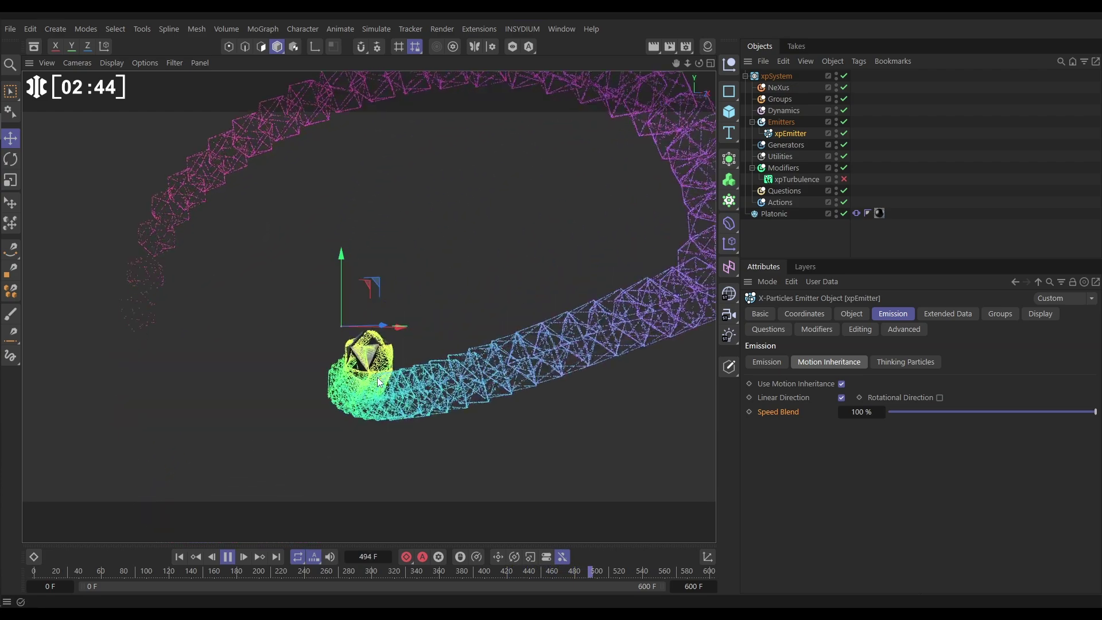
left_click(1077, 412)
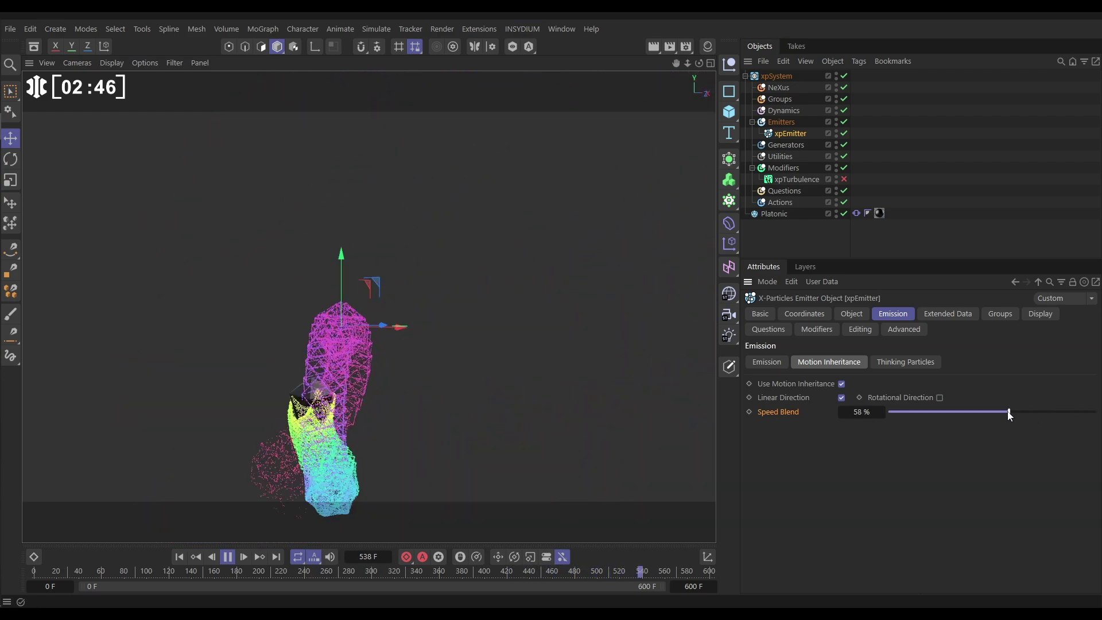
left_click_drag(942, 422, 939, 421)
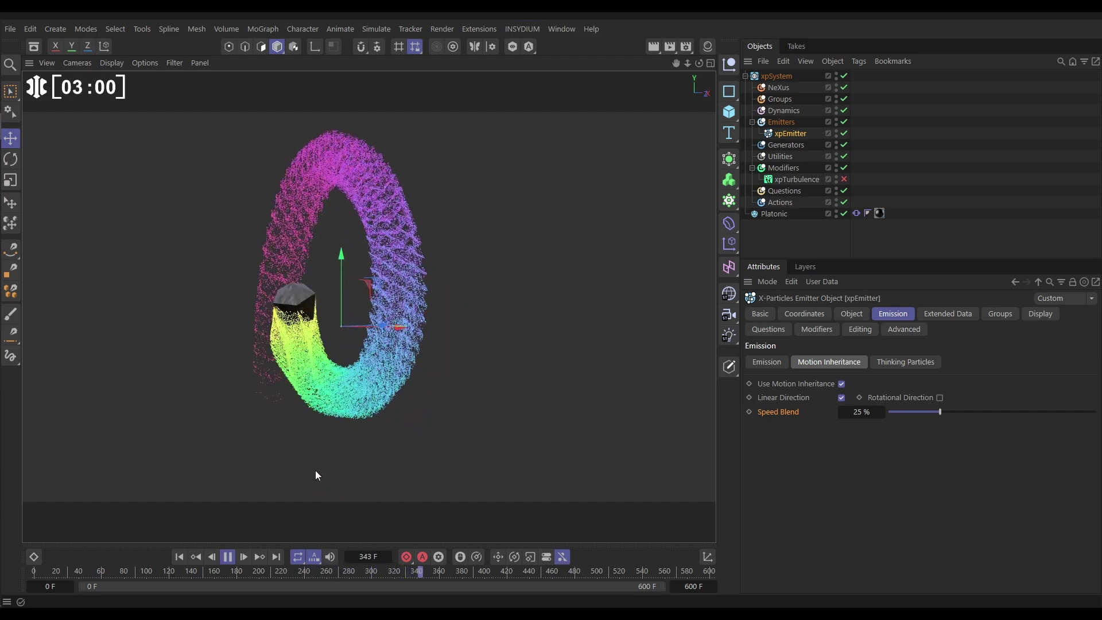
left_click(228, 557)
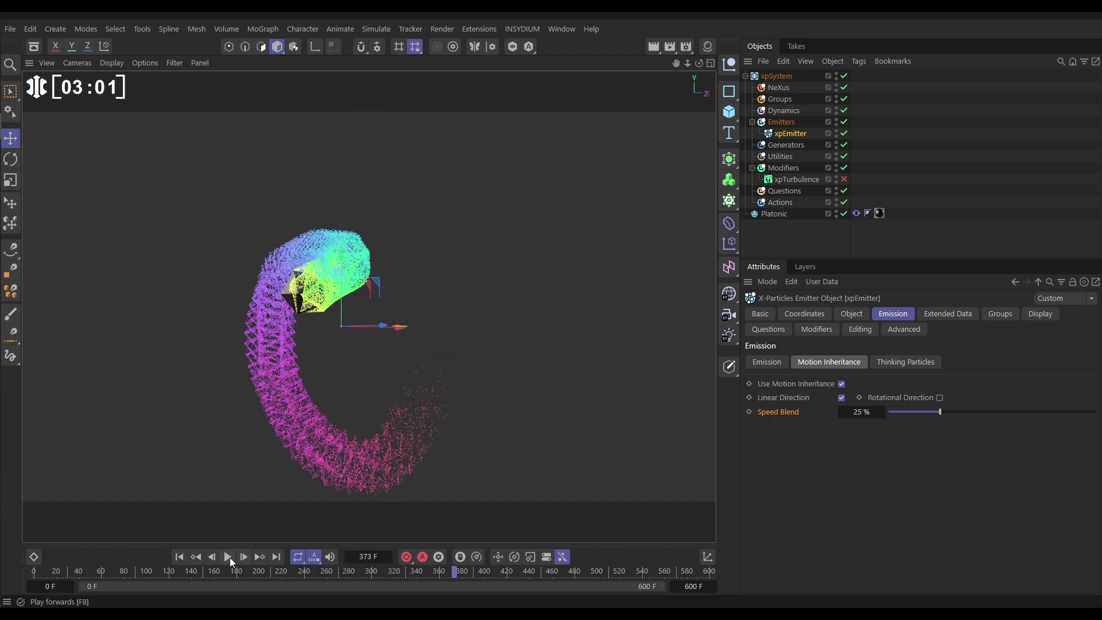
left_click(179, 556)
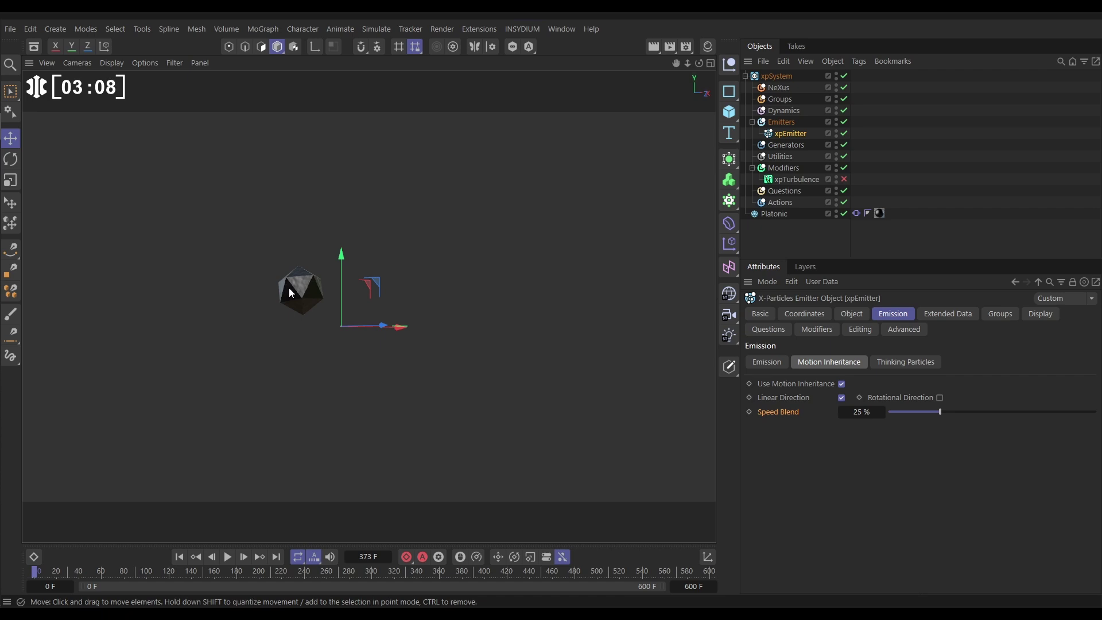
- Turn off Emit all Frames and set Start Emit to 2 F, then replay from frame 0
left_click(227, 557)
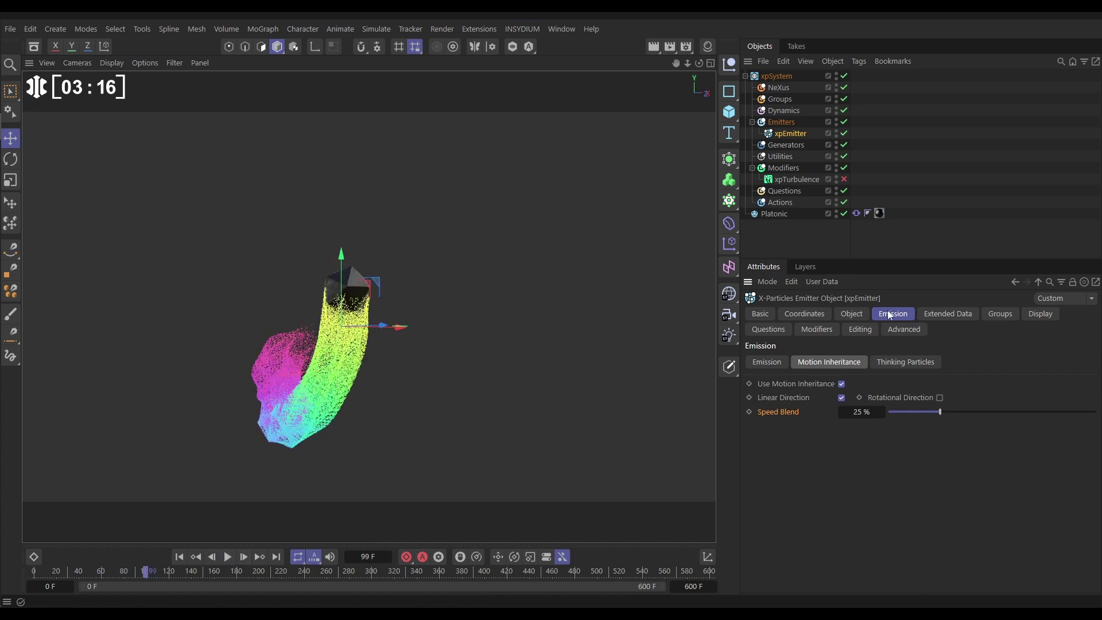
left_click(766, 361)
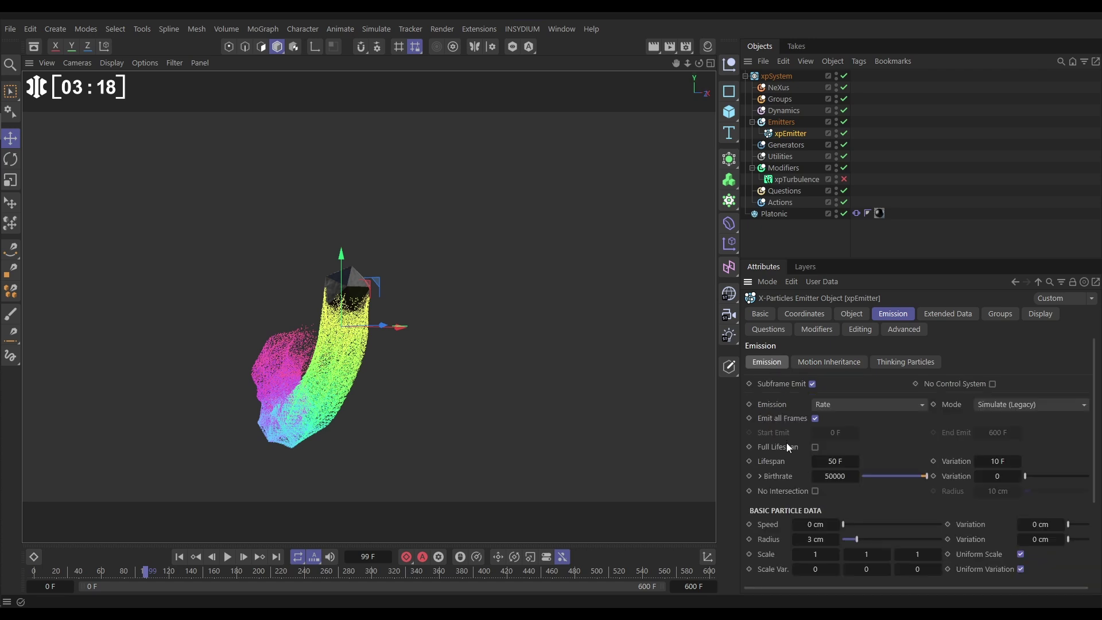
left_click(814, 418)
left_click(835, 432)
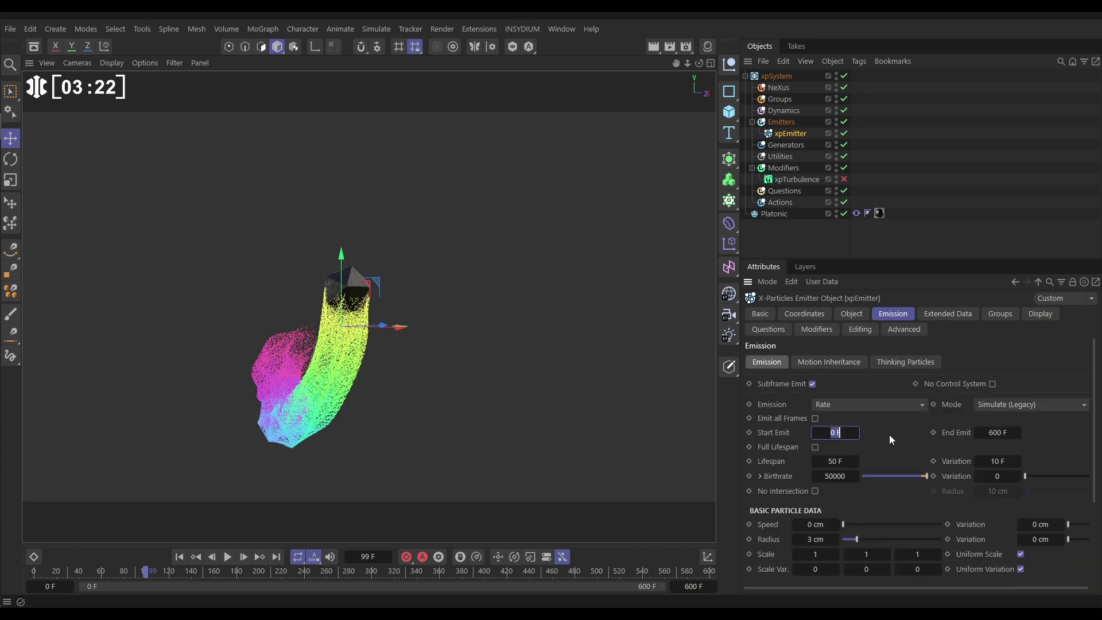
type("2")
key("Return")
left_click(180, 557)
left_click(228, 556)
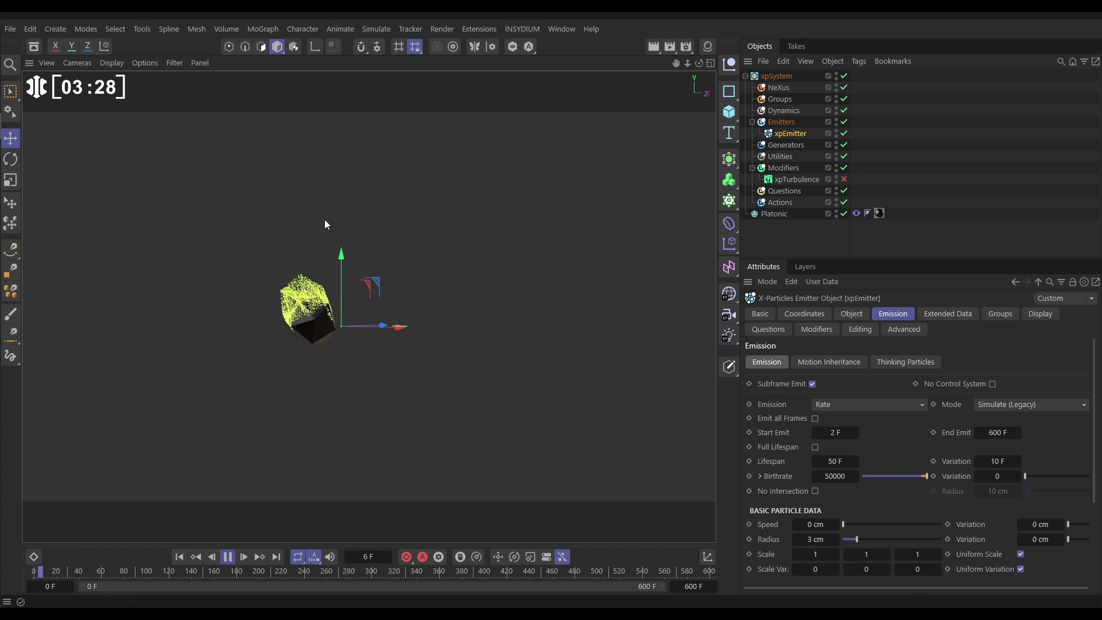
- Enable Rotational Direction inheritance on the xpEmitter and raise Speed Blend to about 65%
left_click(762, 237)
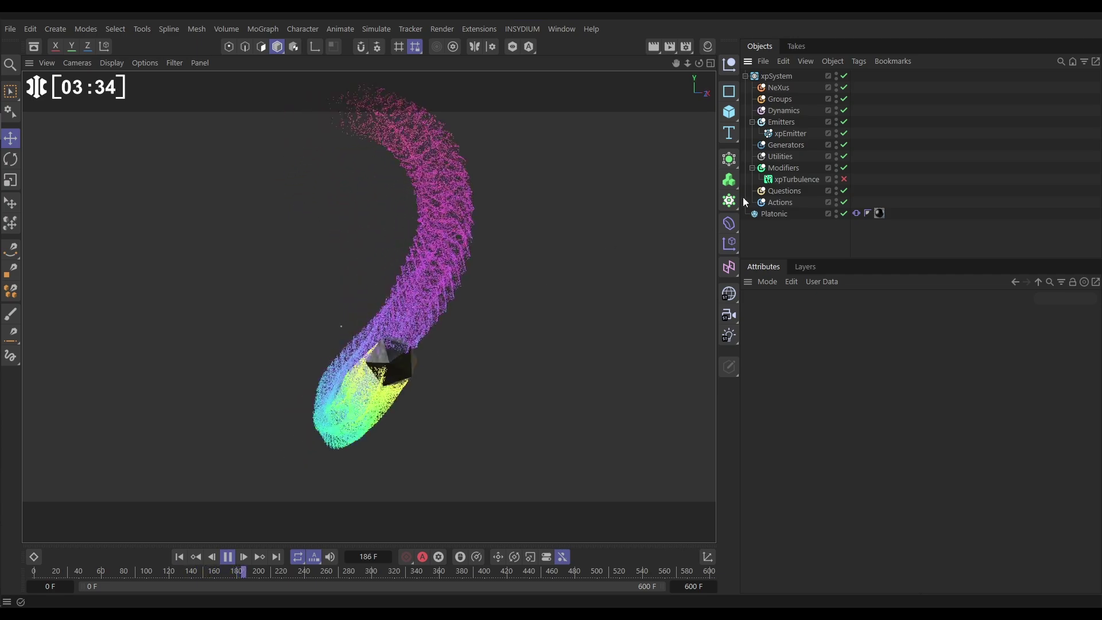
left_click(793, 135)
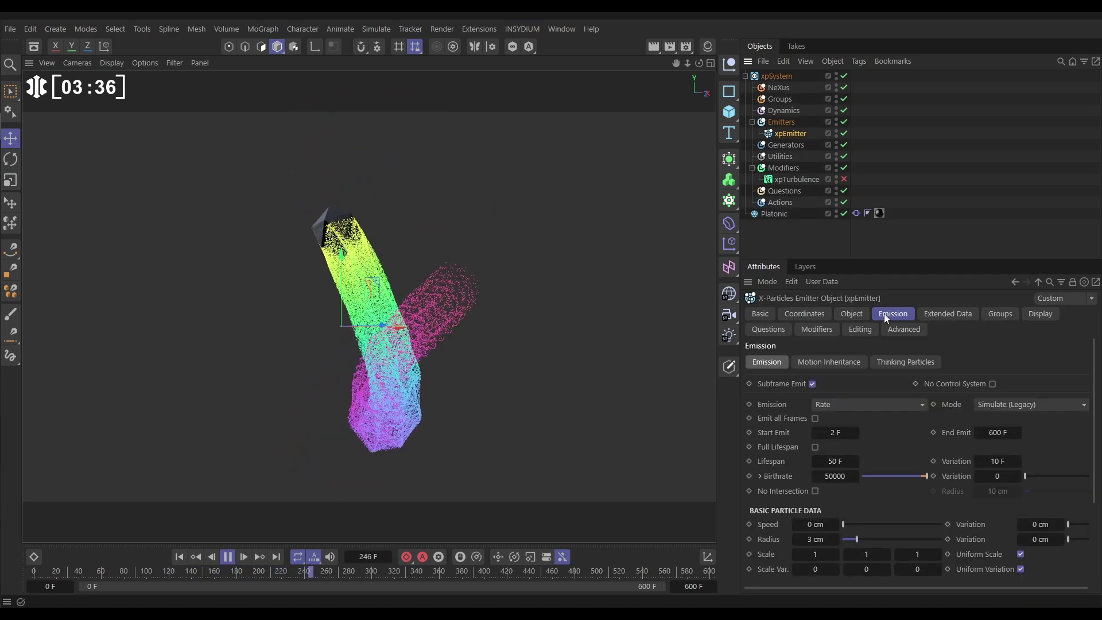
left_click(848, 362)
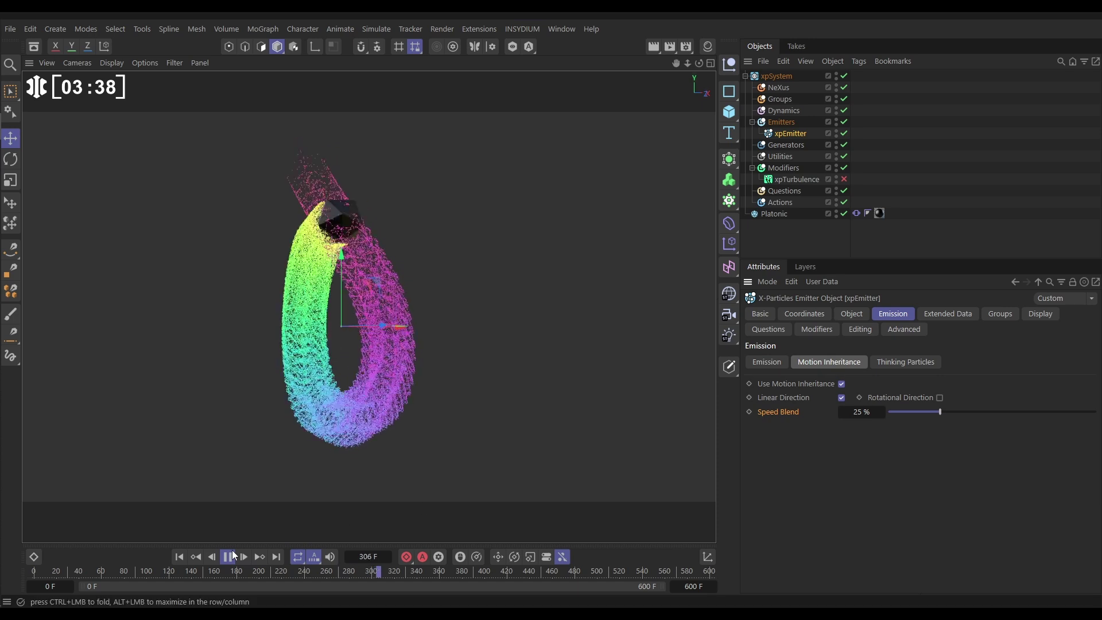
key("F8")
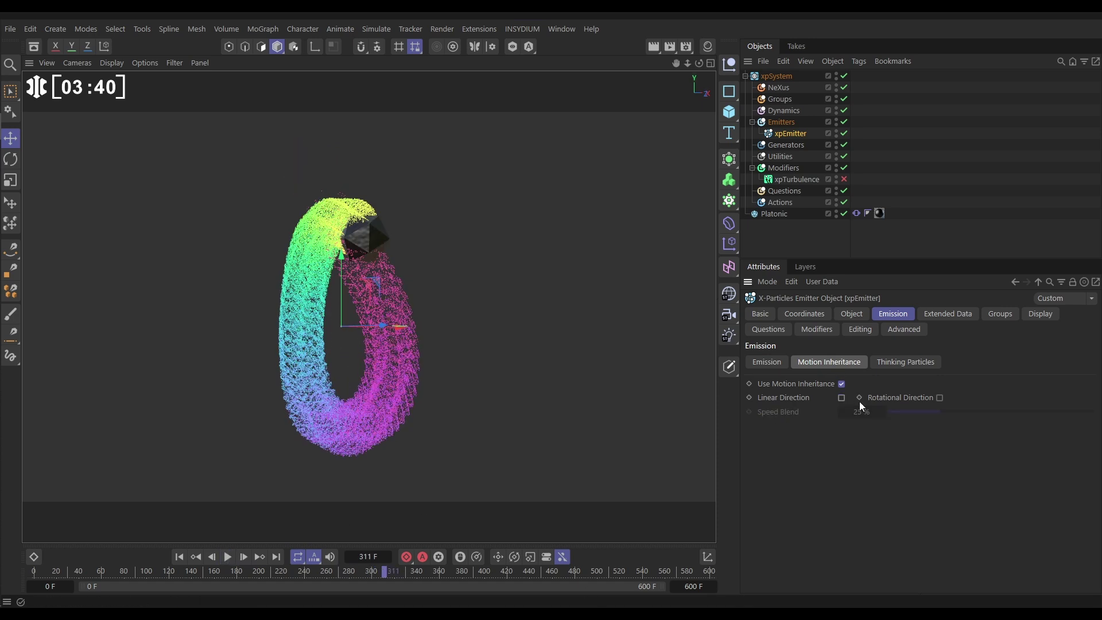
left_click(939, 398)
left_click_drag(952, 413, 1024, 415)
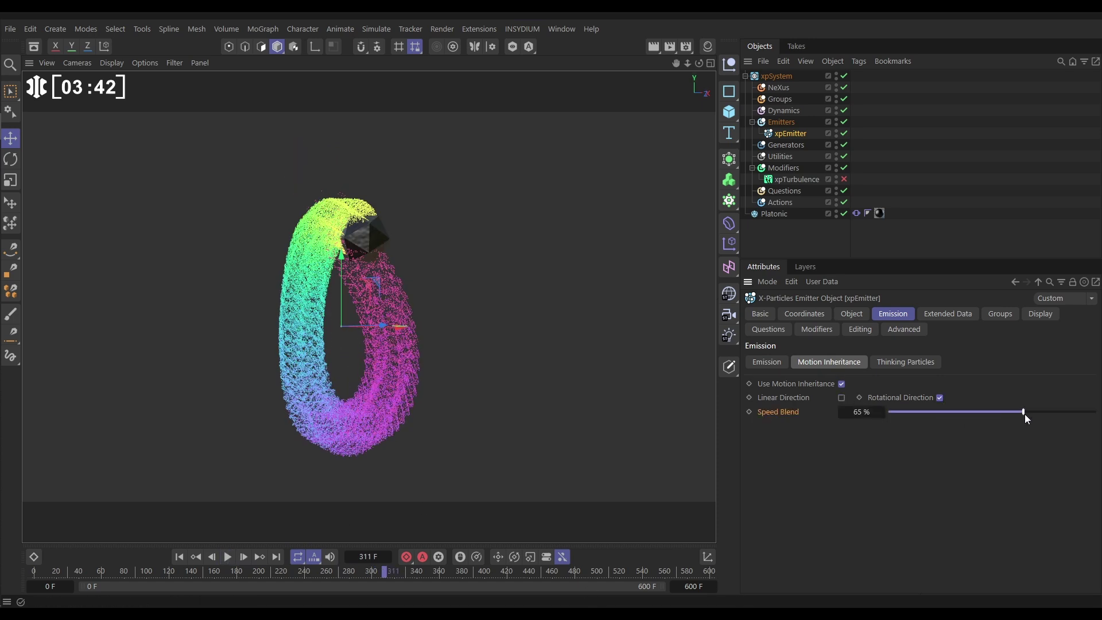
left_click(178, 557)
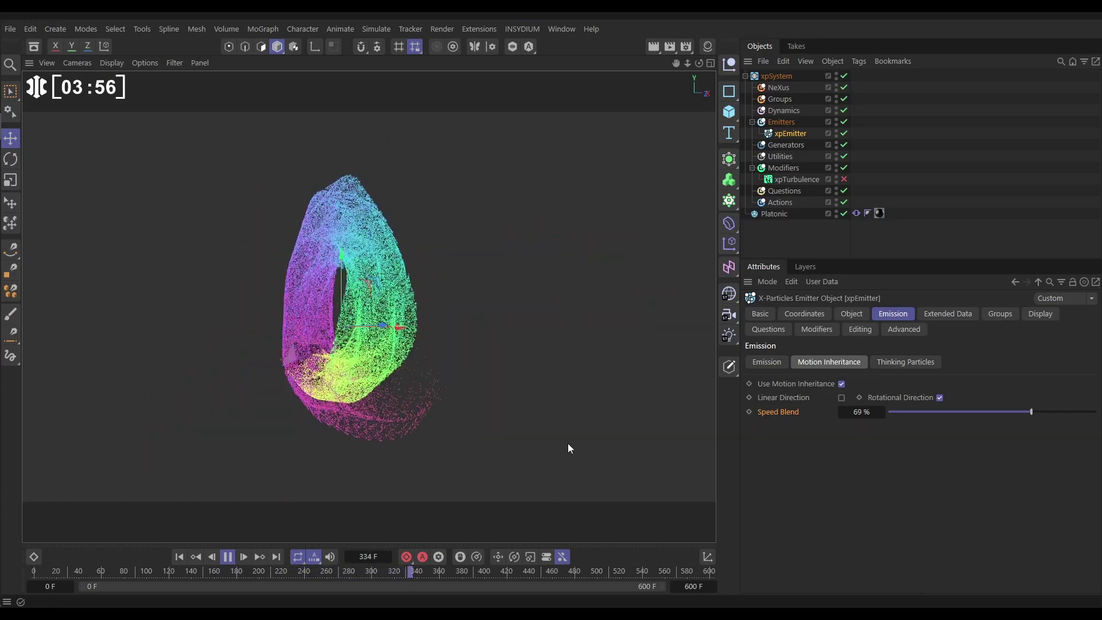
- Also inherit Linear Direction, lower Speed Blend to about 24%, and replay
left_click(841, 397)
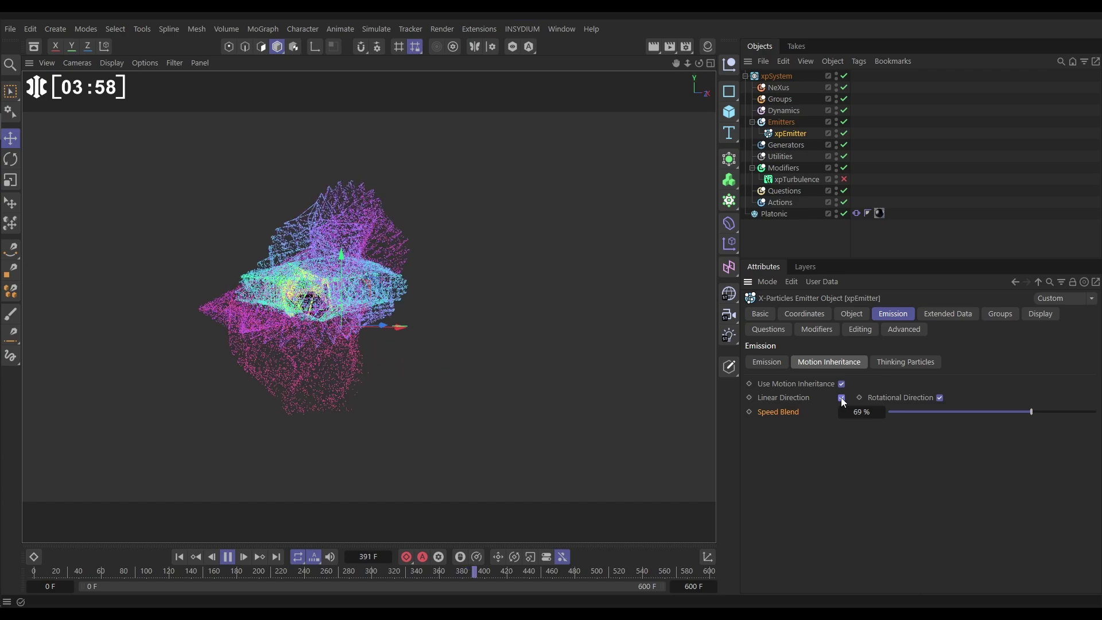
left_click_drag(1014, 410, 997, 413)
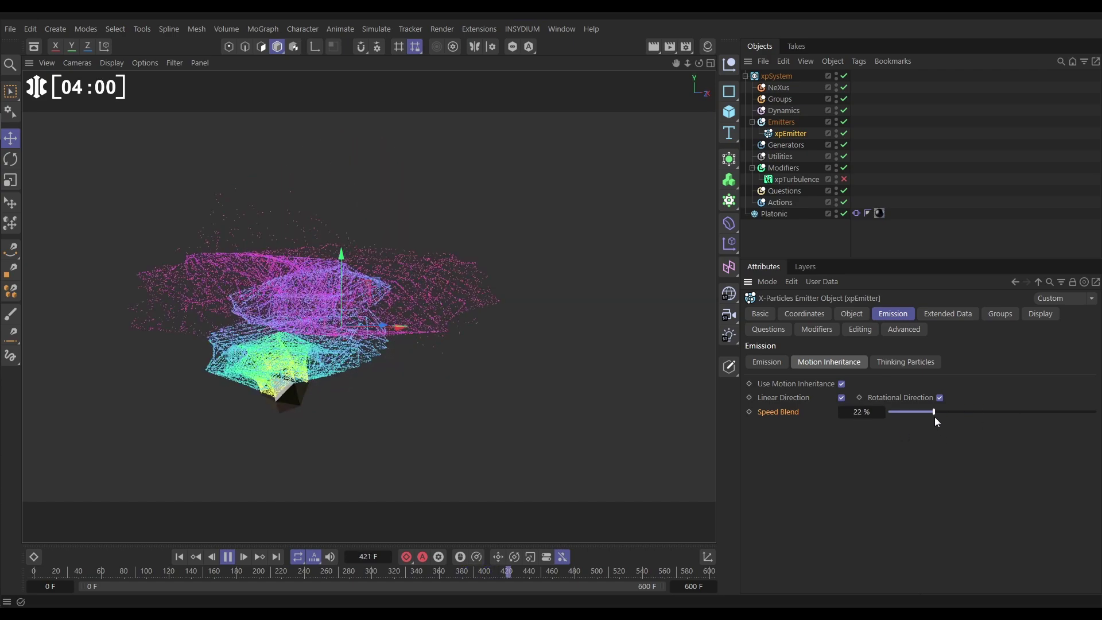
left_click(179, 556)
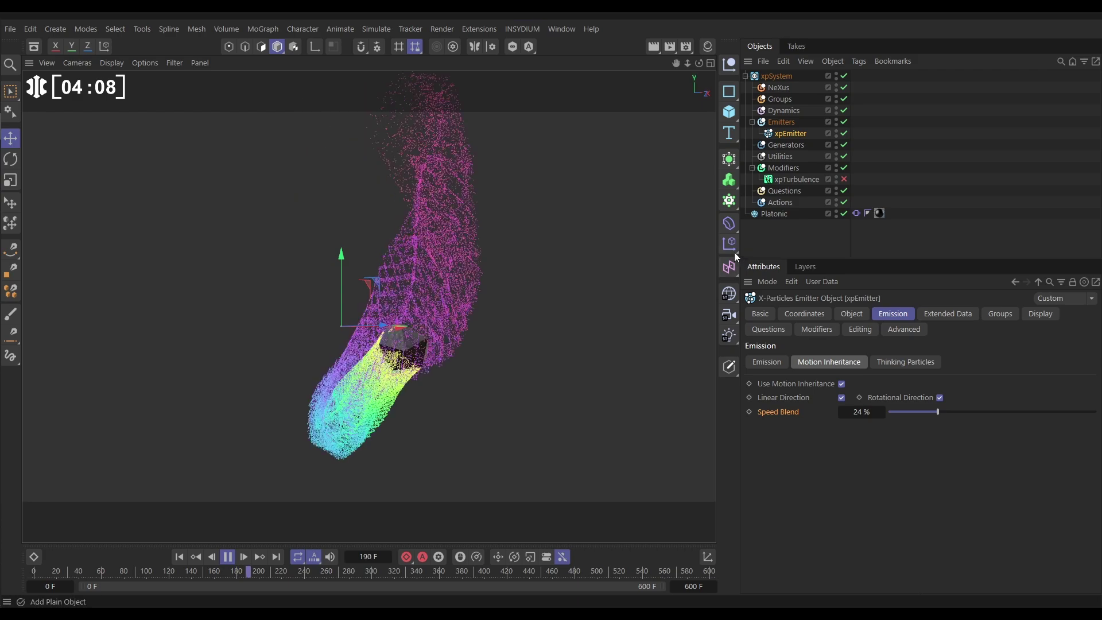
- Re-enable xpTurbulence with Strength 16 and Scale 74%, then rewind to watch the trails
left_click(844, 179)
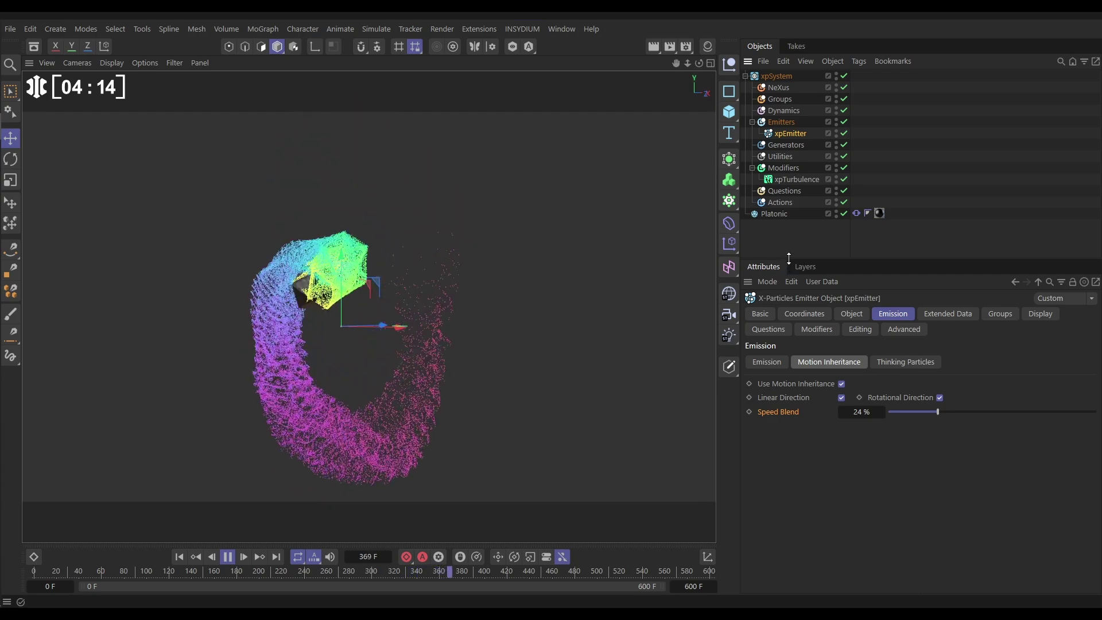
left_click(797, 180)
left_click(851, 314)
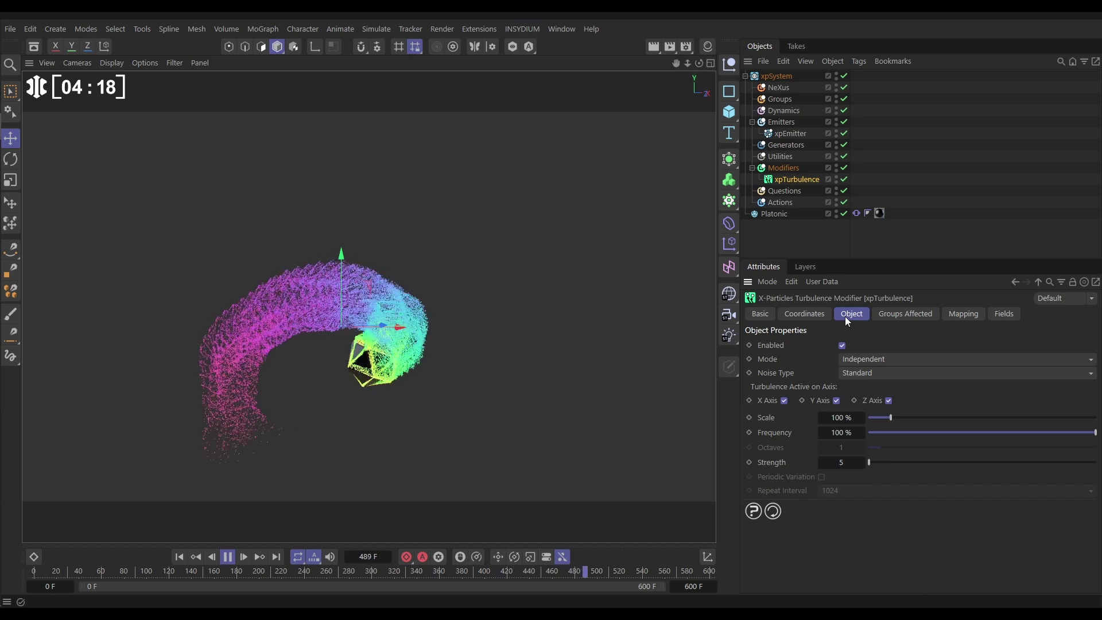
double_click(849, 463)
type("16")
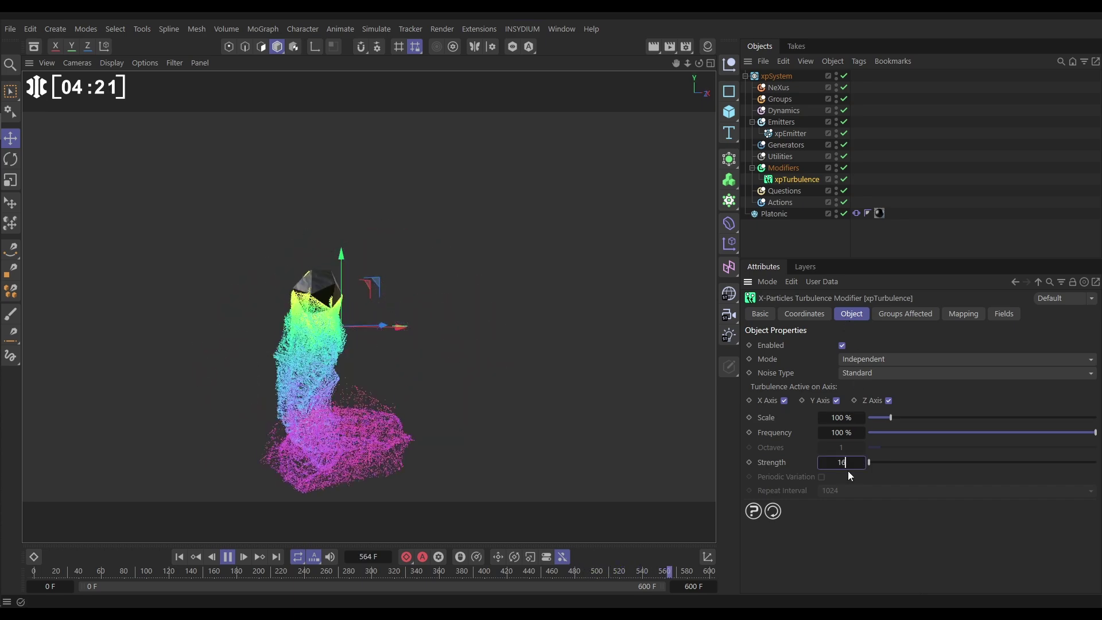
key("Return")
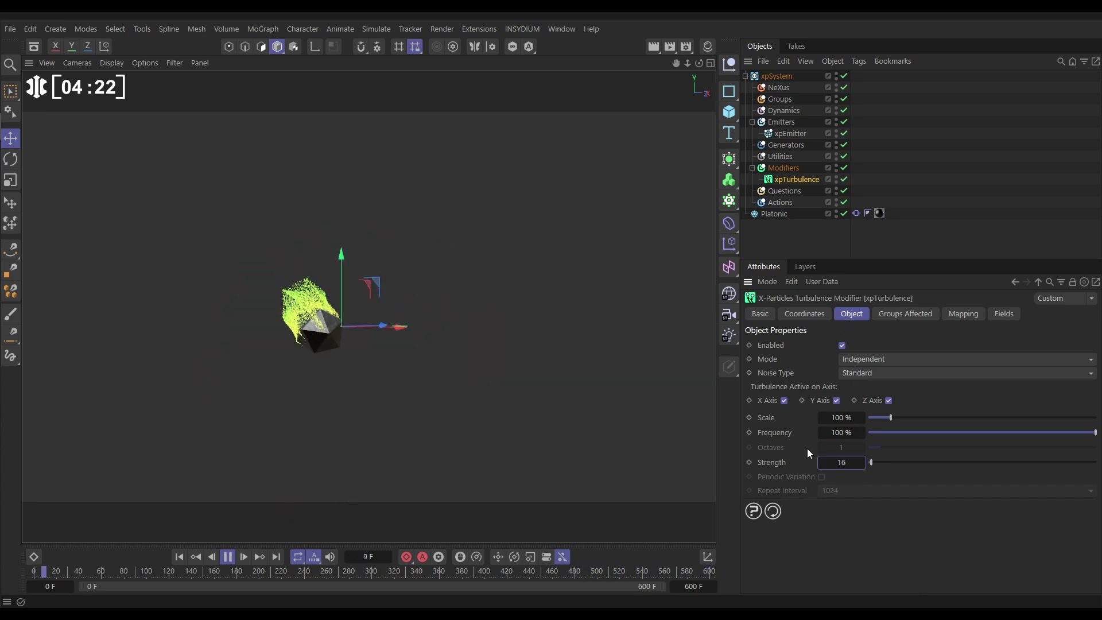
left_click_drag(889, 418, 885, 417)
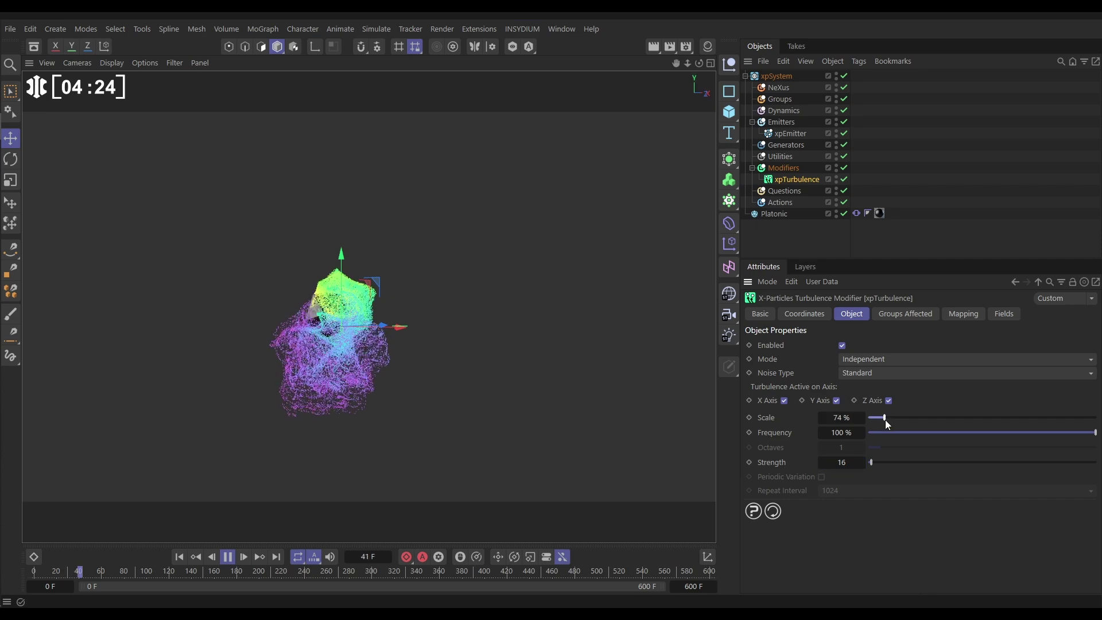
left_click(179, 556)
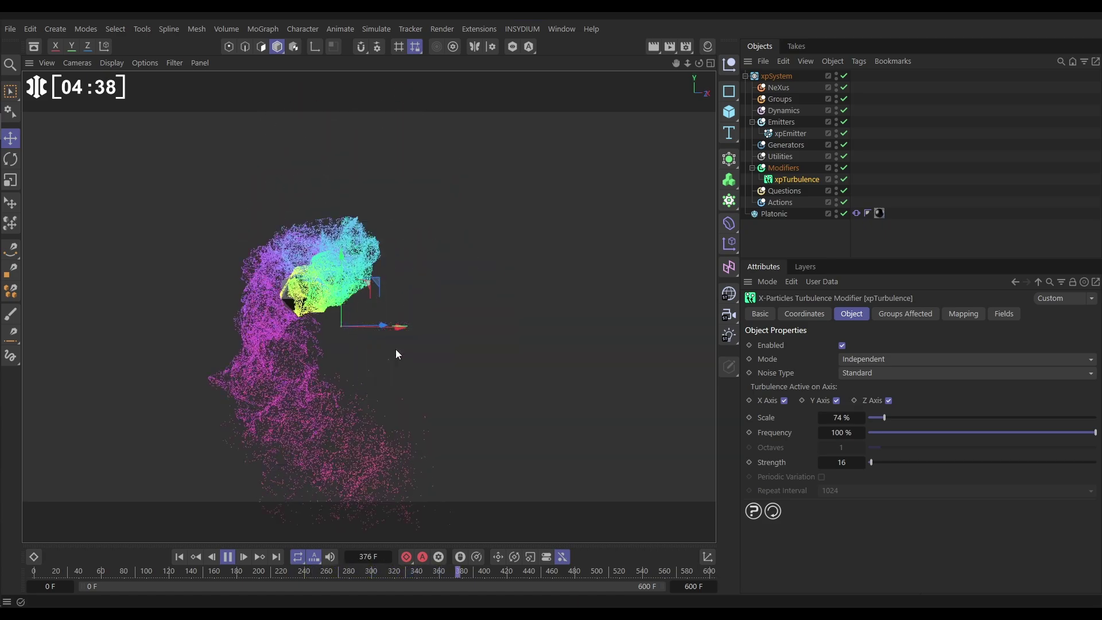
left_click(796, 231)
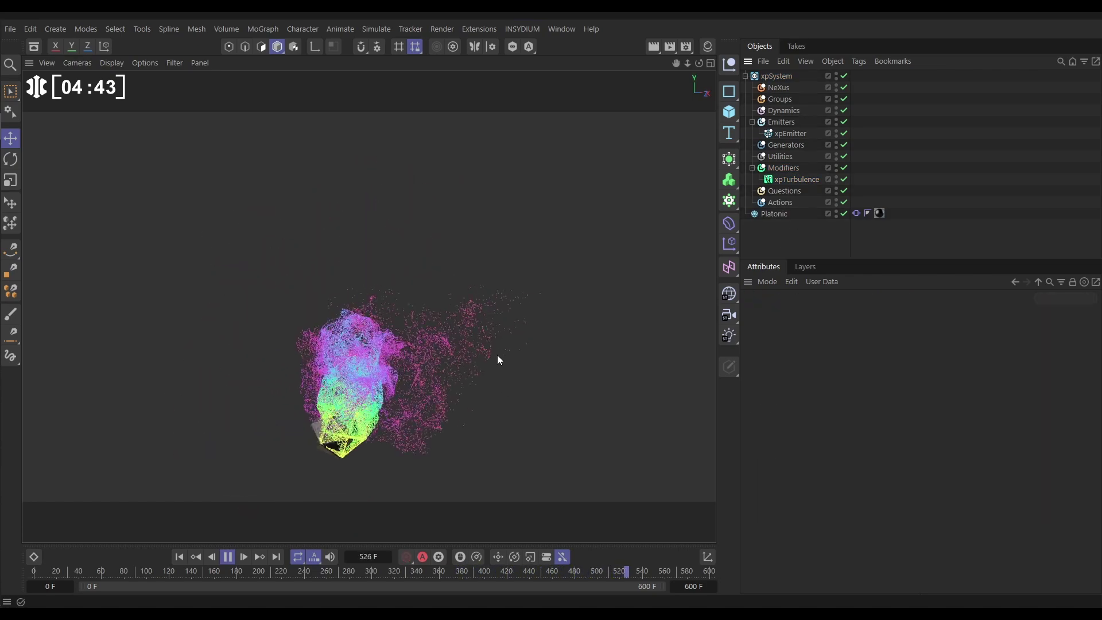